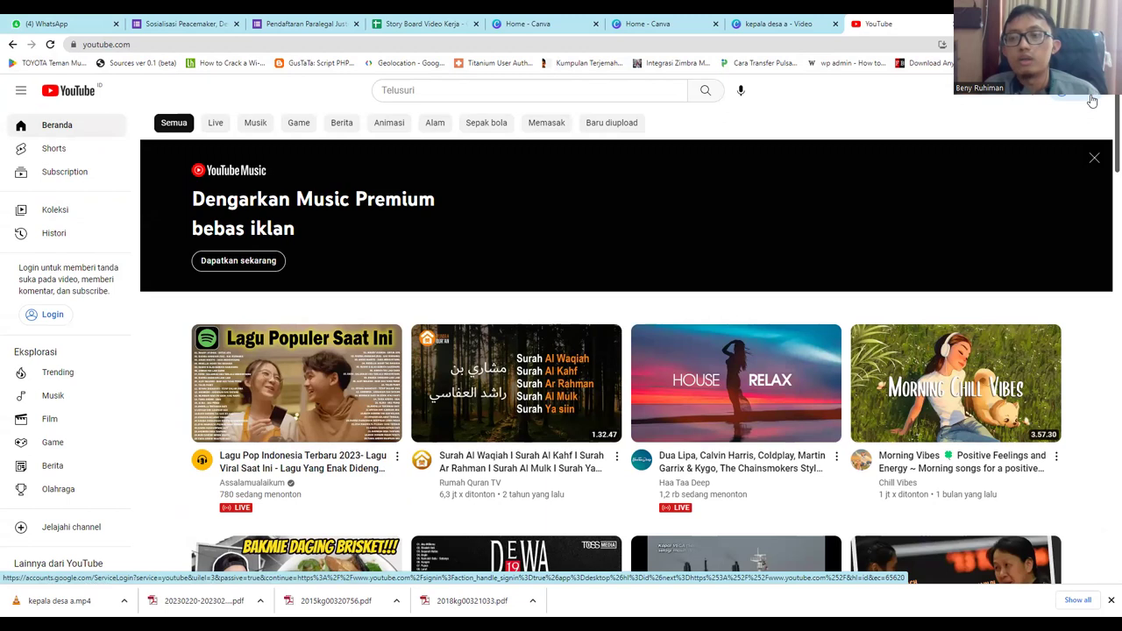
Sign in to YouTube with the JDIH Jawa Barat account by entering the account password, skipping the profile switch and recovery information prompts
click(1091, 100)
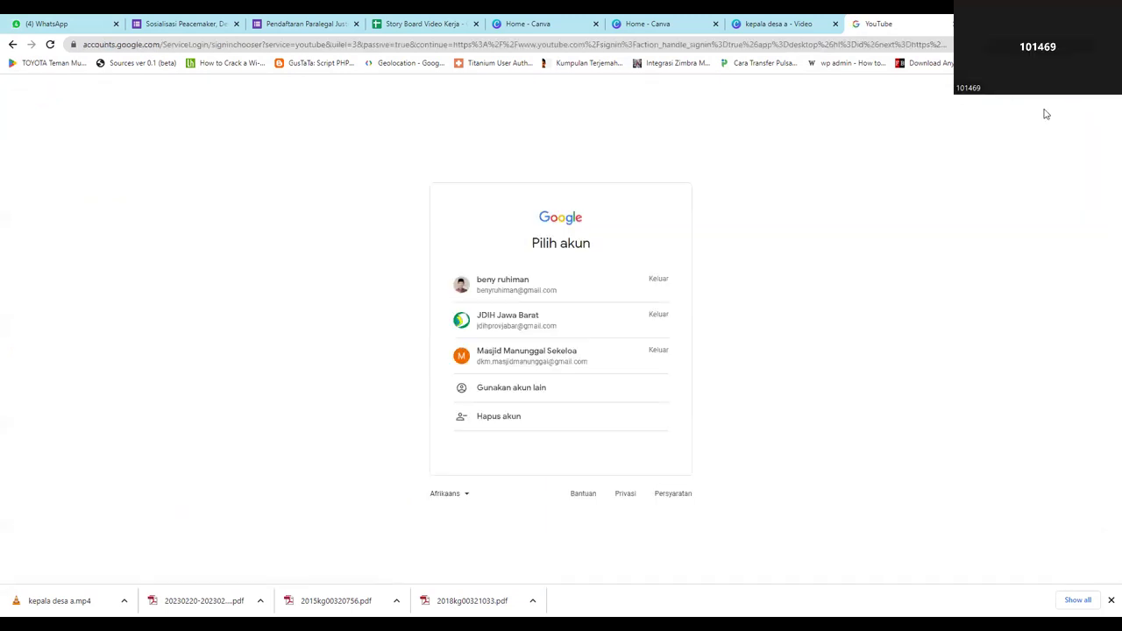
click(532, 331)
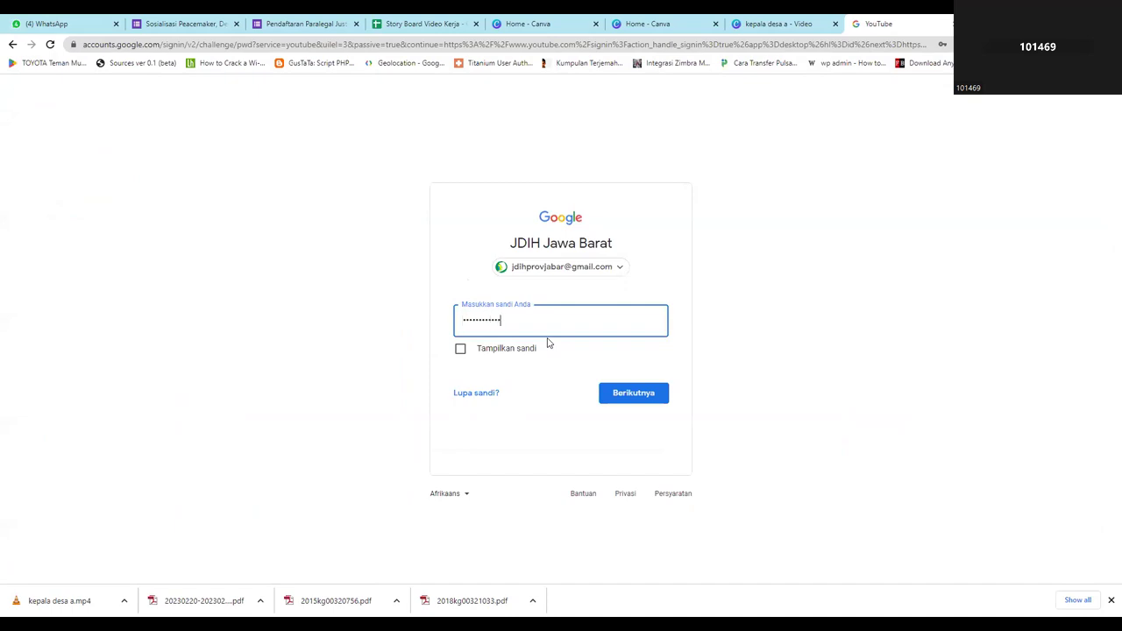
key(Return)
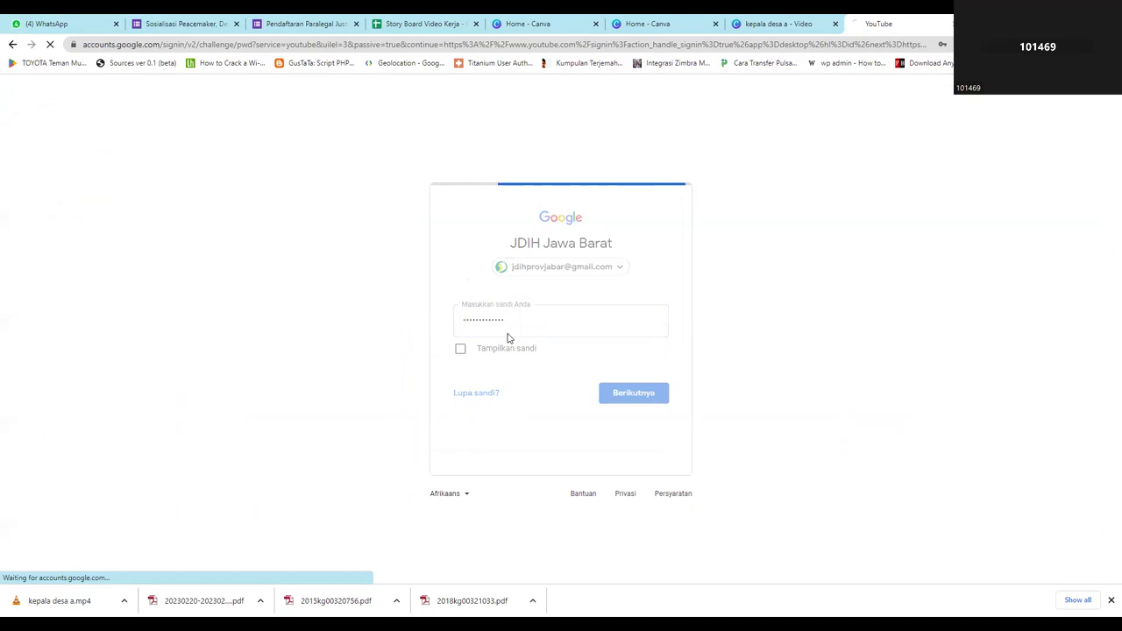
click(1064, 225)
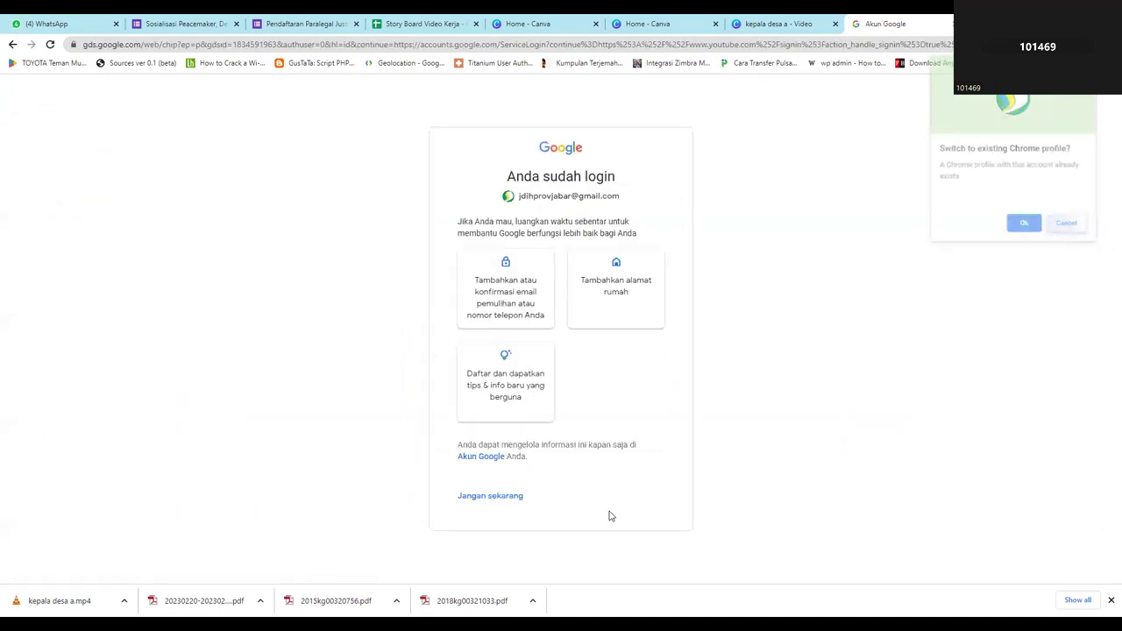
click(489, 501)
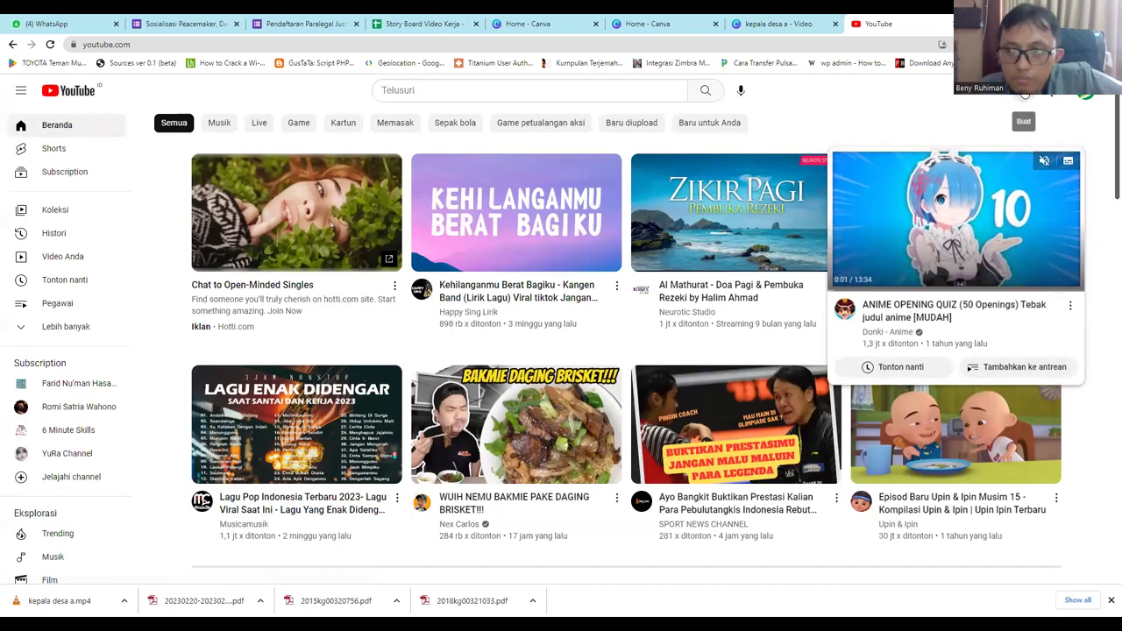
Start a new video upload and select kepala desa a.mp4 from the Downloads folder
click(1022, 98)
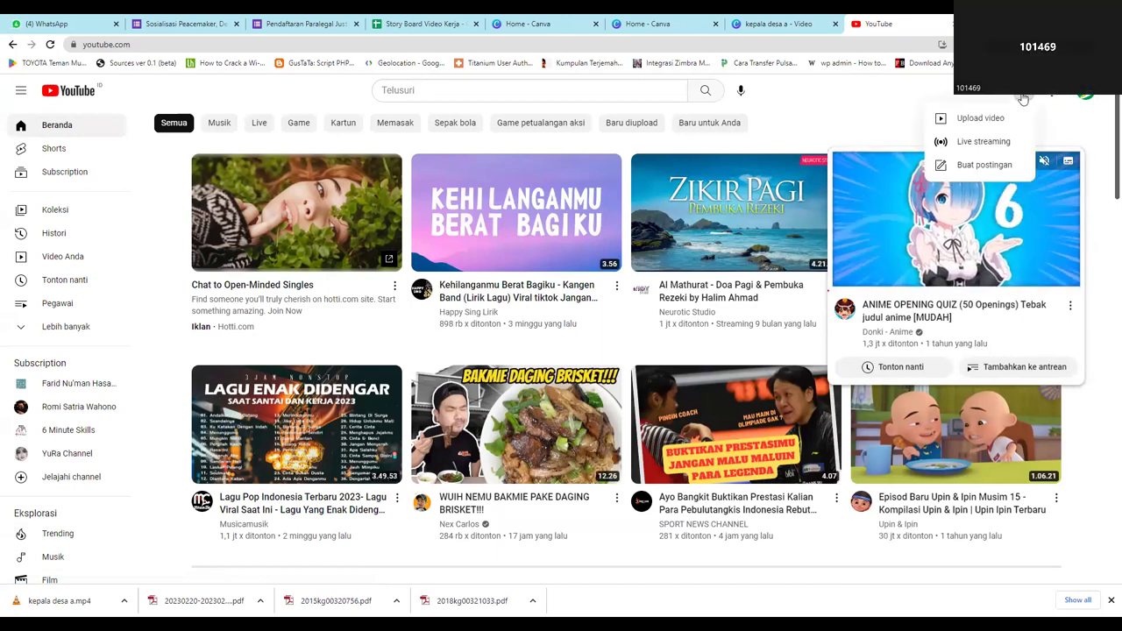
click(980, 119)
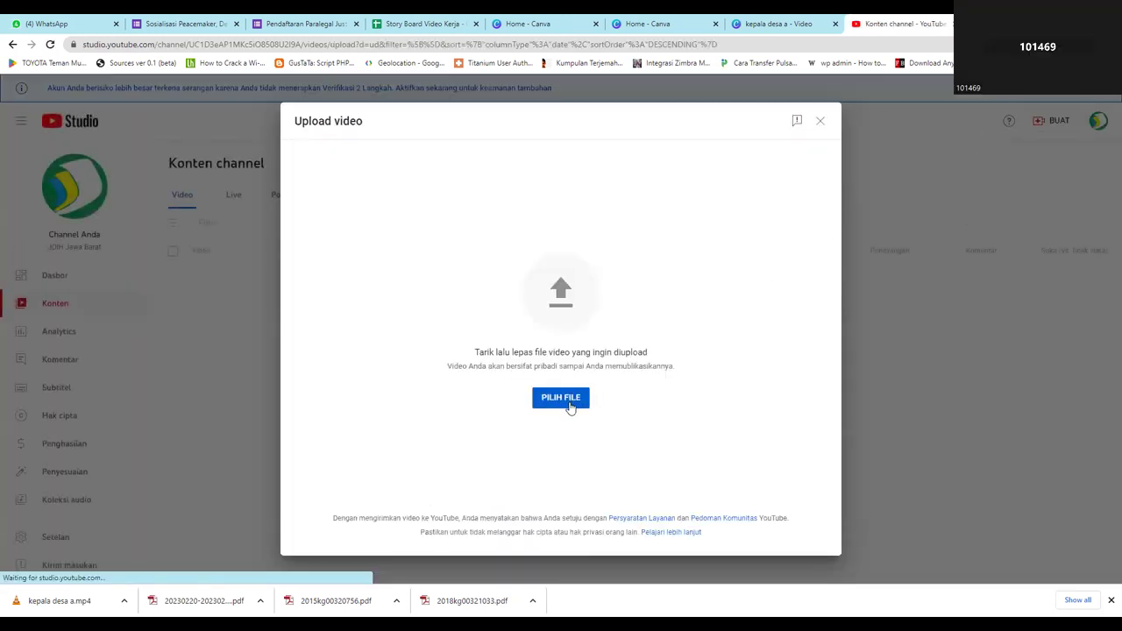
click(568, 406)
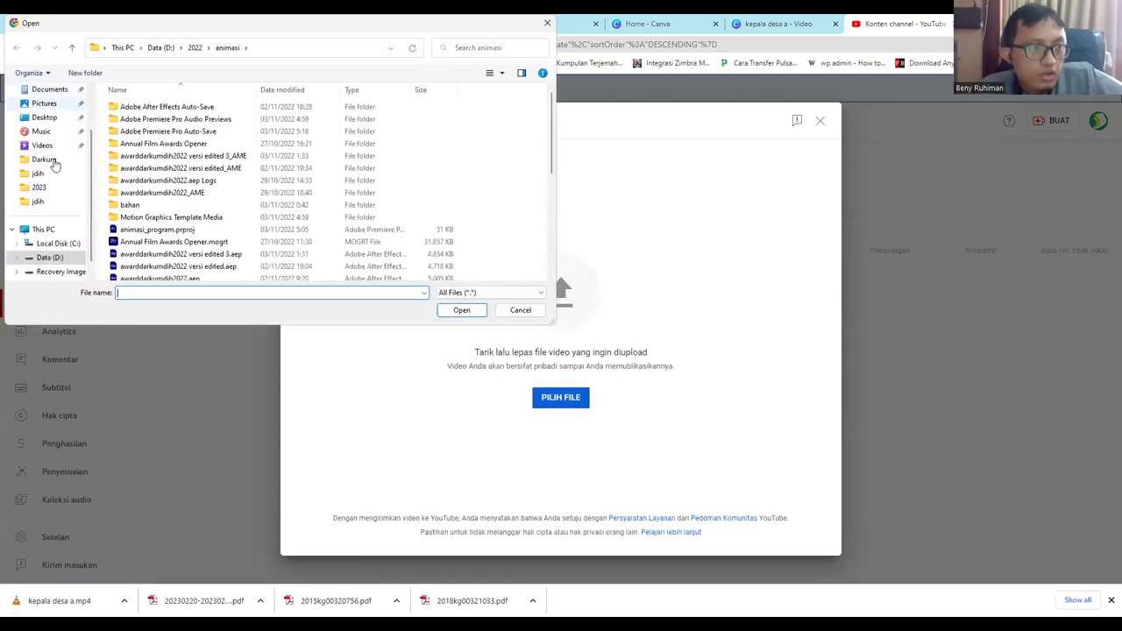
click(48, 132)
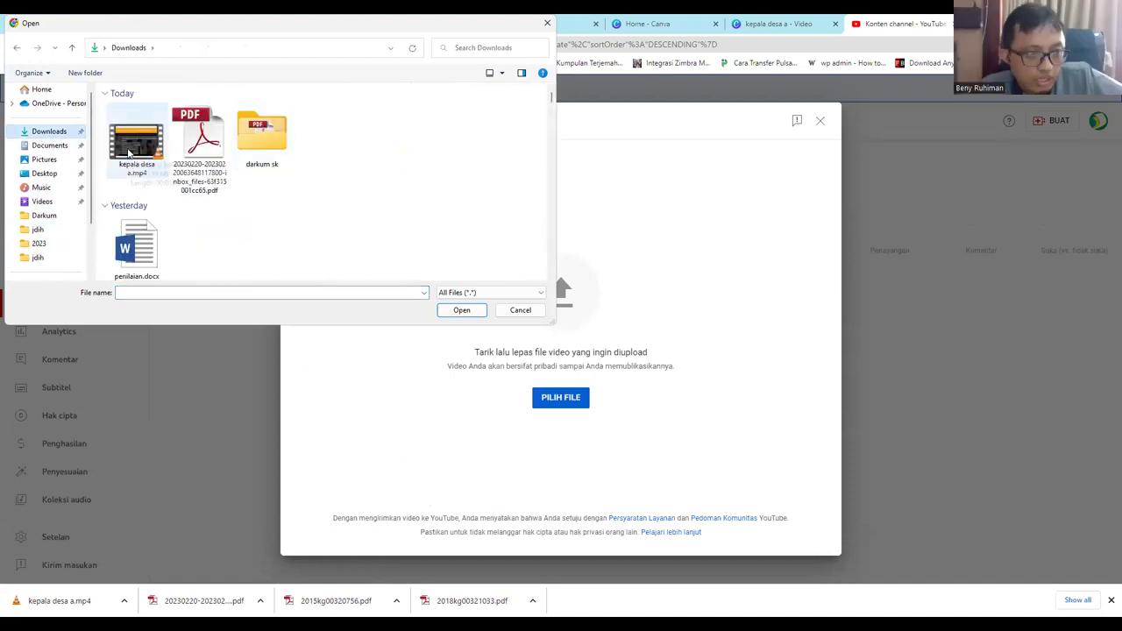
click(129, 153)
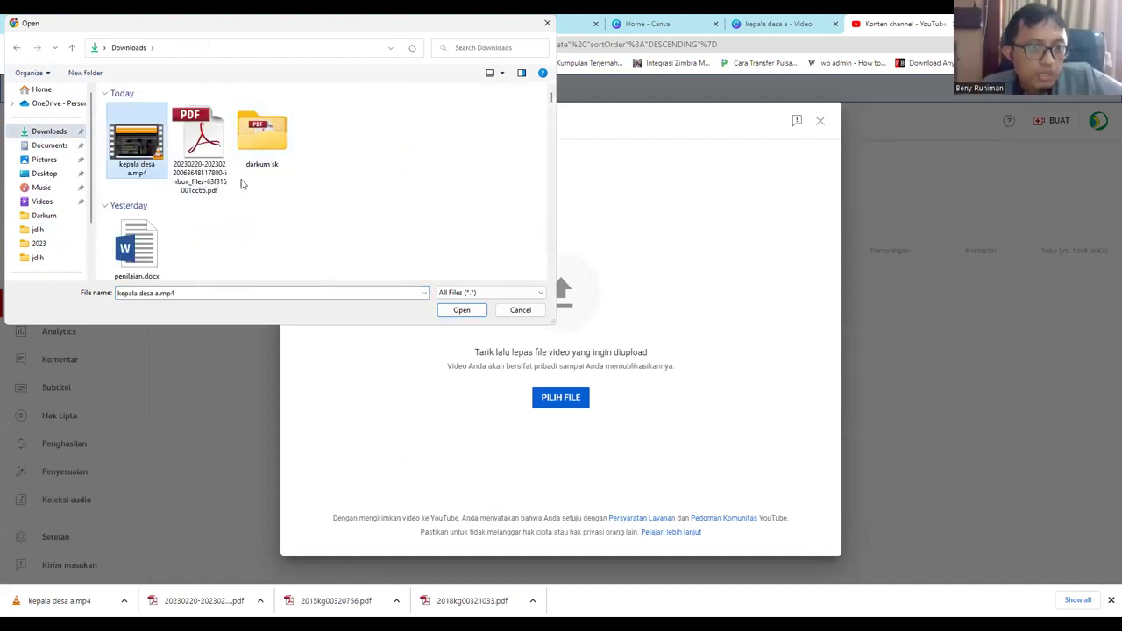
click(464, 313)
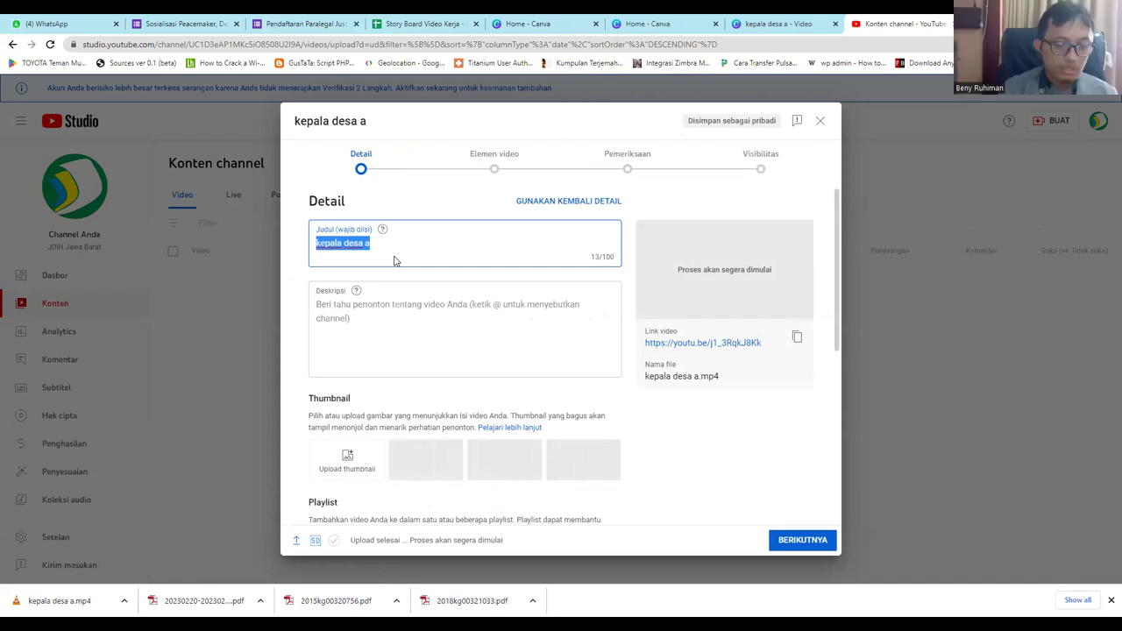
Replace the video title with "Desa A Kecamatan B Kabupaten Bandung- Video Kerja"
text(Kepala)
key(BackSpace)
key(BackSpace)
key(BackSpace)
key(BackSpace)
key(BackSpace)
key(BackSpace)
text(Desa )
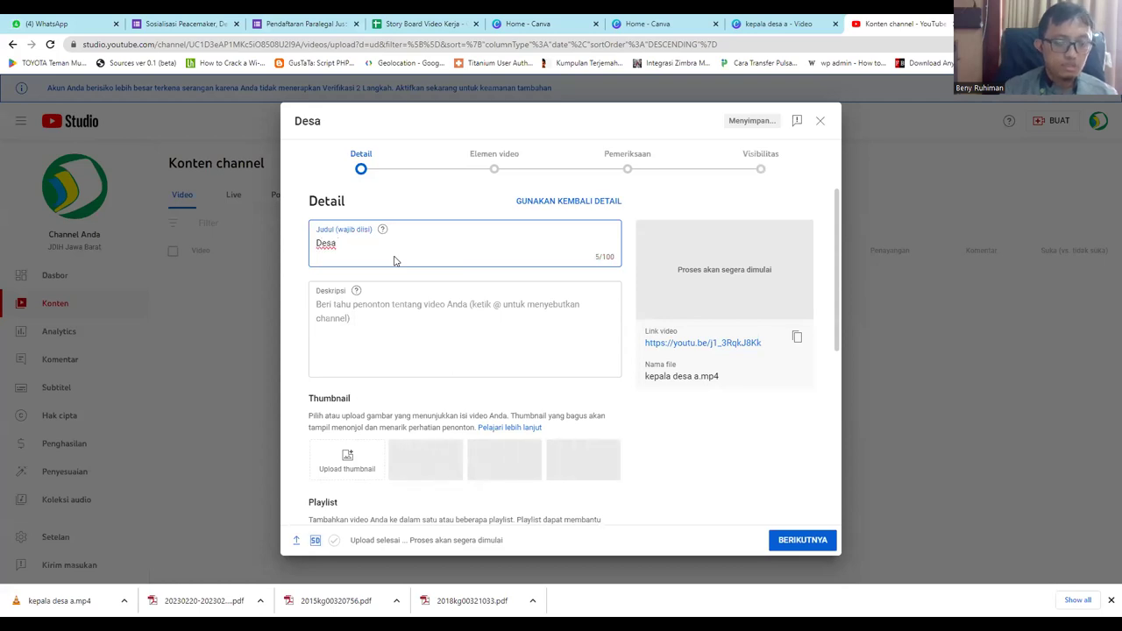
text(A Kecamatan B Kabupaten Bandung Video Kerja)
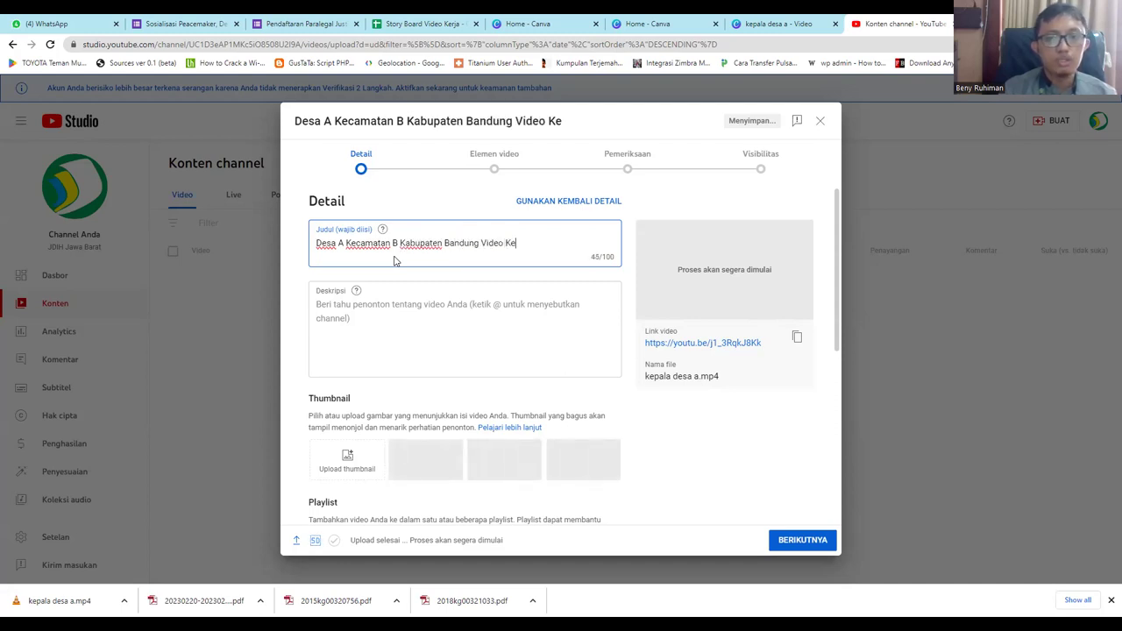
key(ctrl+Left)
key(ctrl+Left)
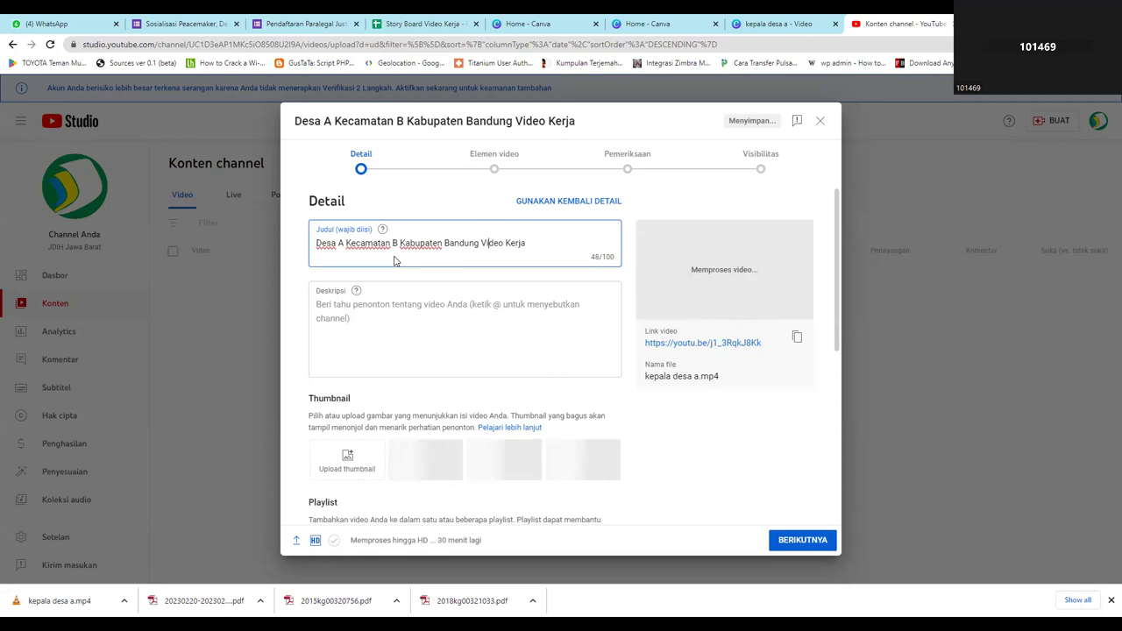
text(-)
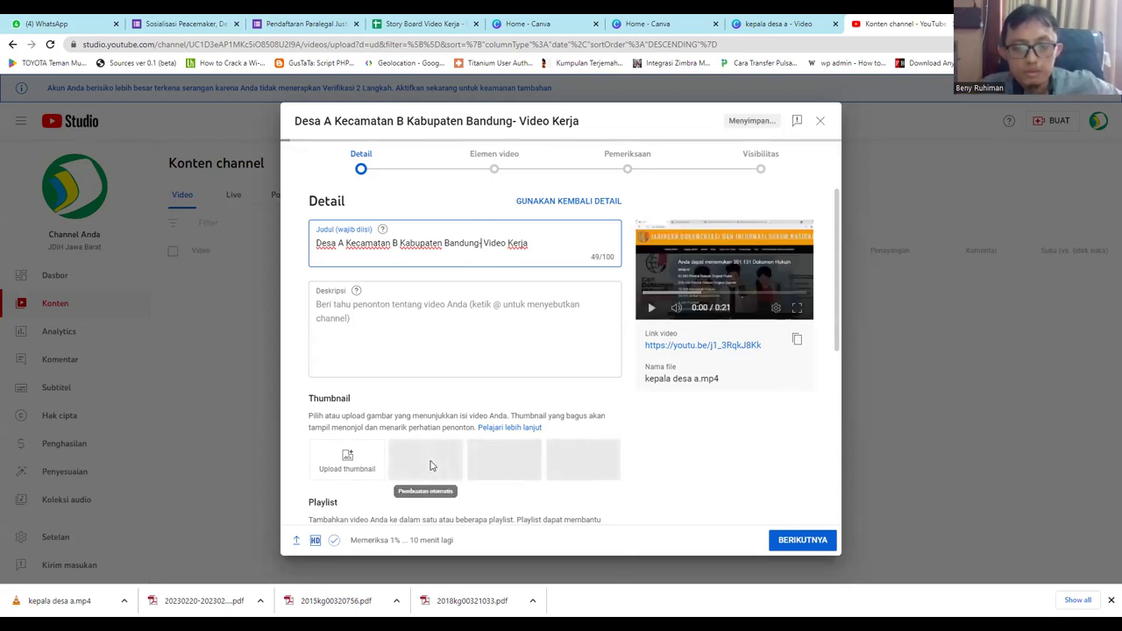
Choose the first auto-generated thumbnail for the video and check the available playlists without assigning one
scroll(430, 466, down, 1)
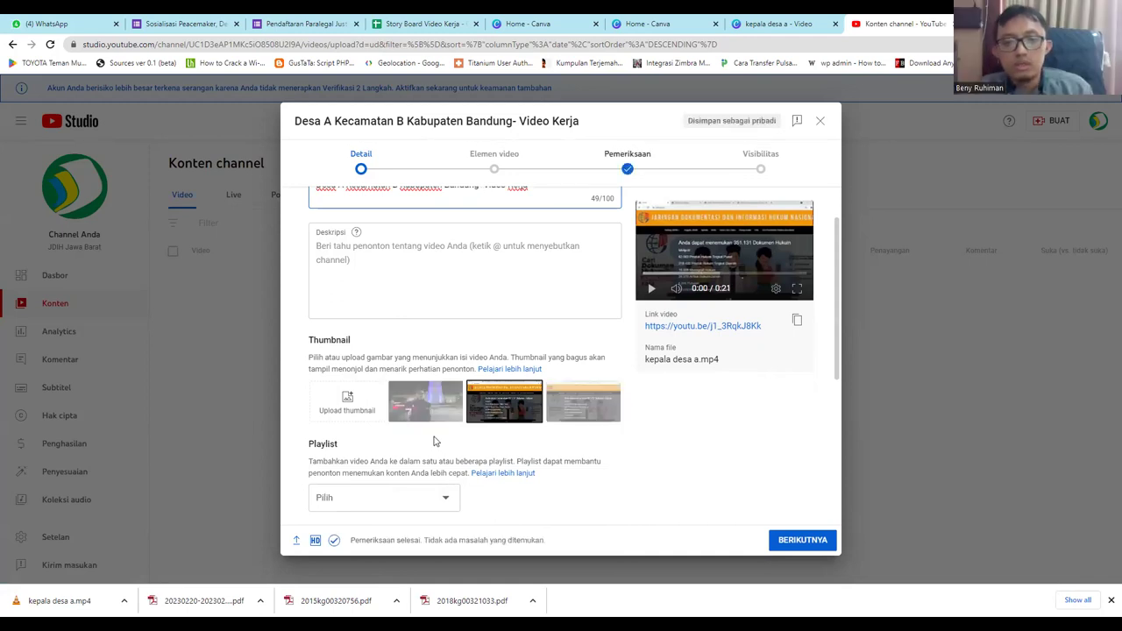
click(419, 411)
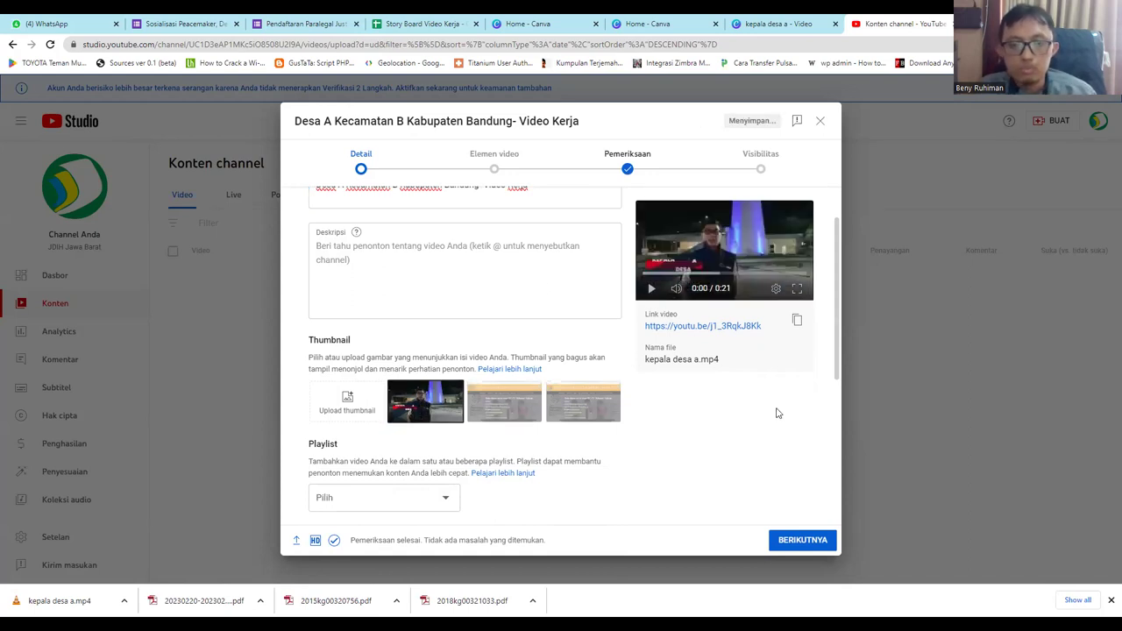
scroll(774, 413, down, 2)
scroll(775, 414, down, 2)
click(442, 263)
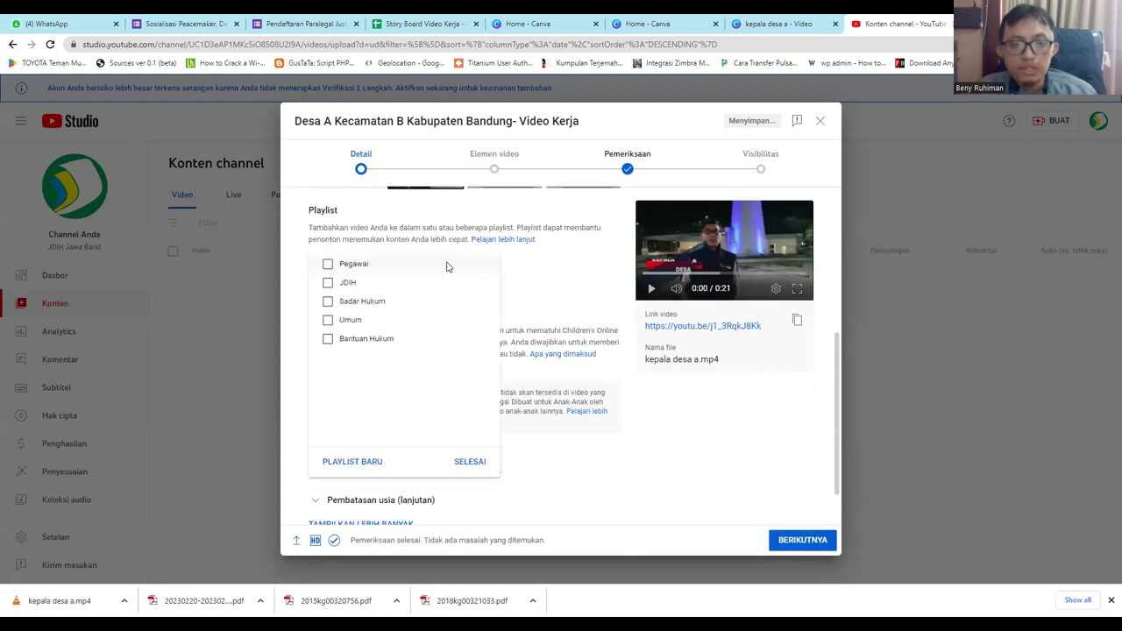
click(572, 265)
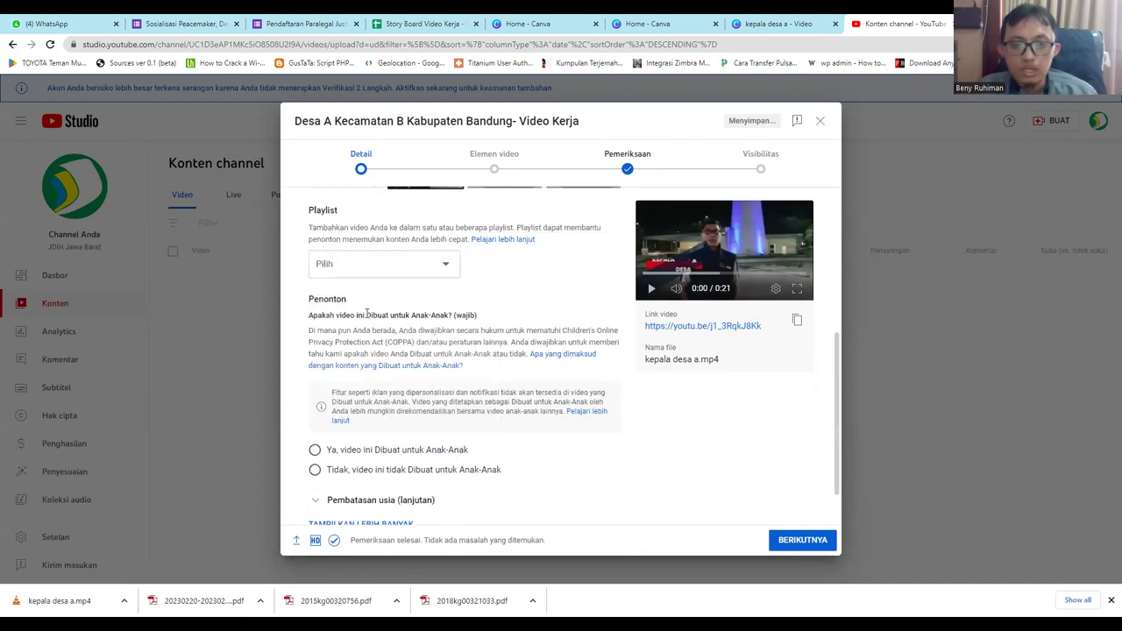
Mark the video as not made for children and proceed past the video elements and checks to the visibility settings
scroll(491, 481, down, 1)
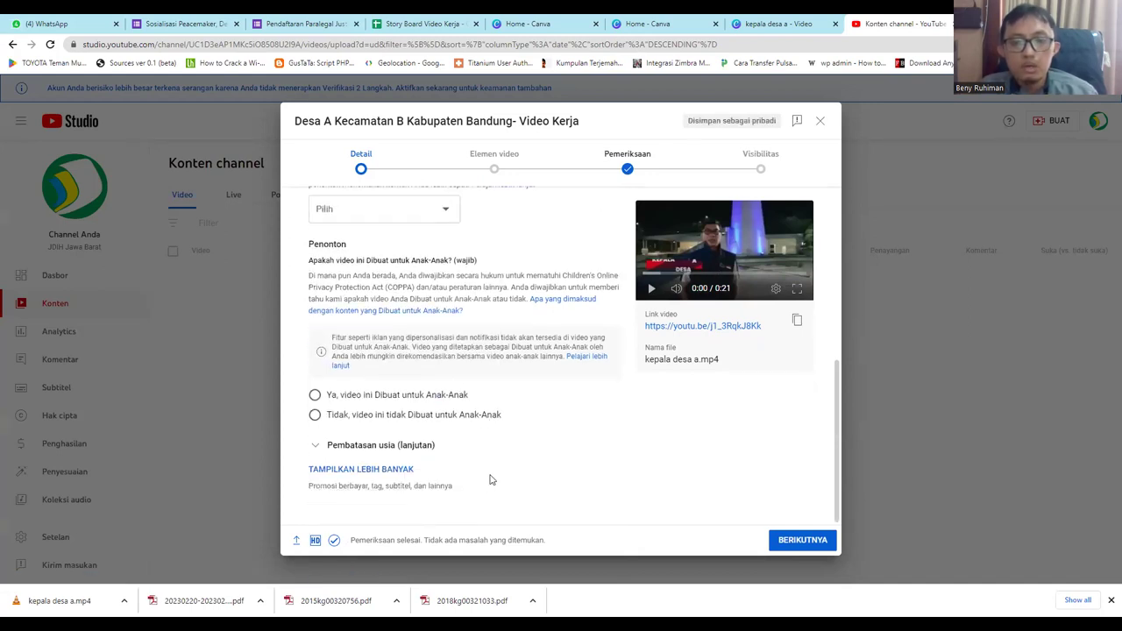
click(314, 417)
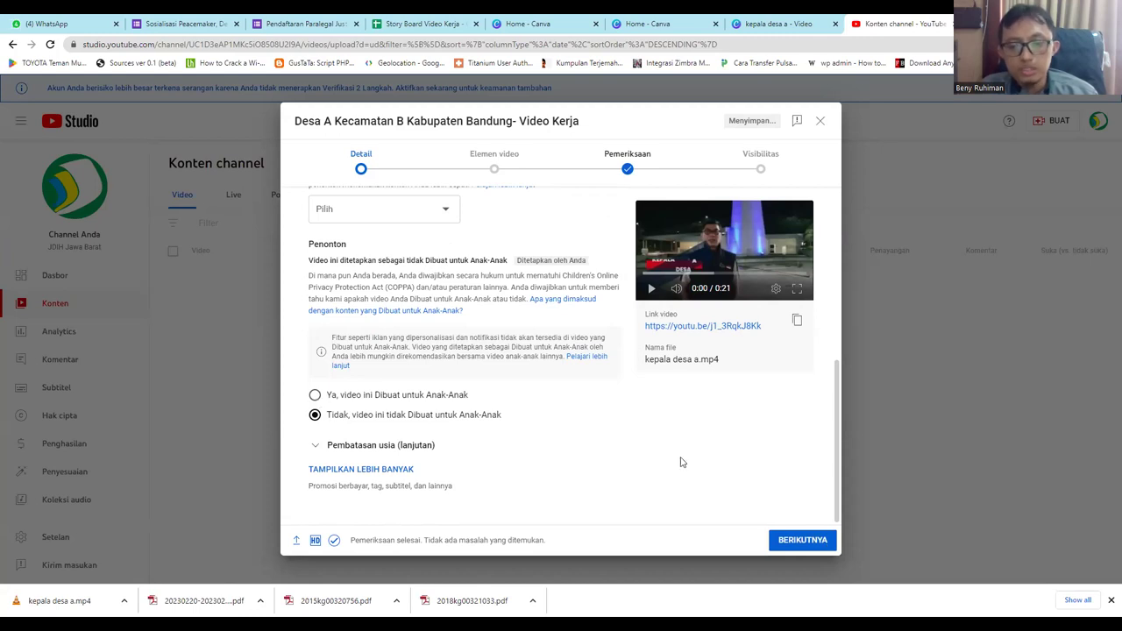
click(822, 540)
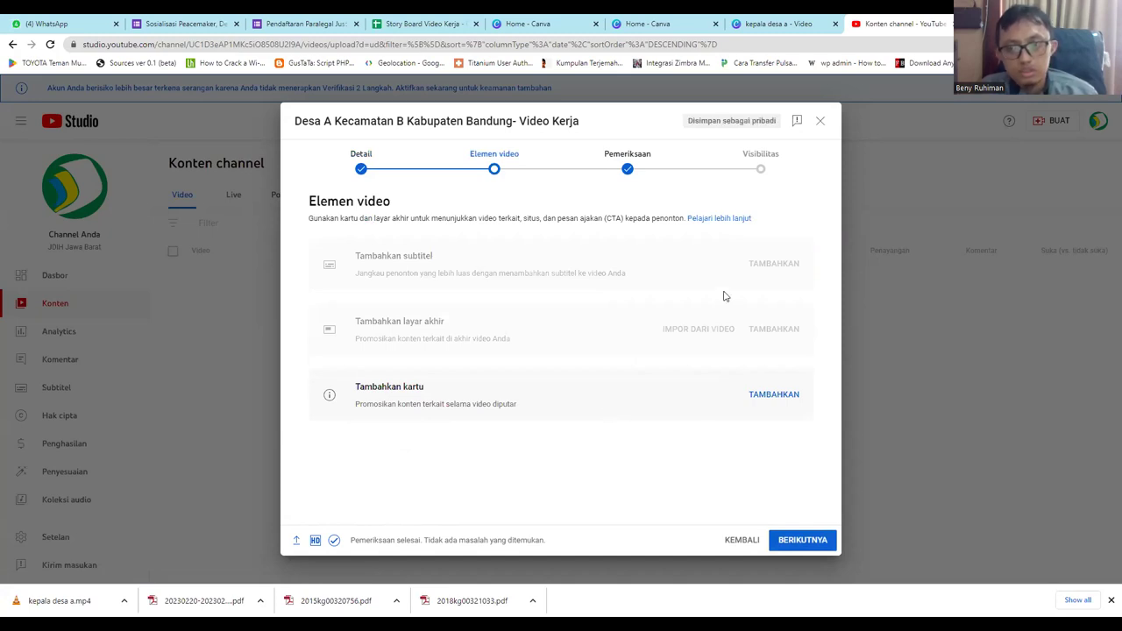
click(820, 540)
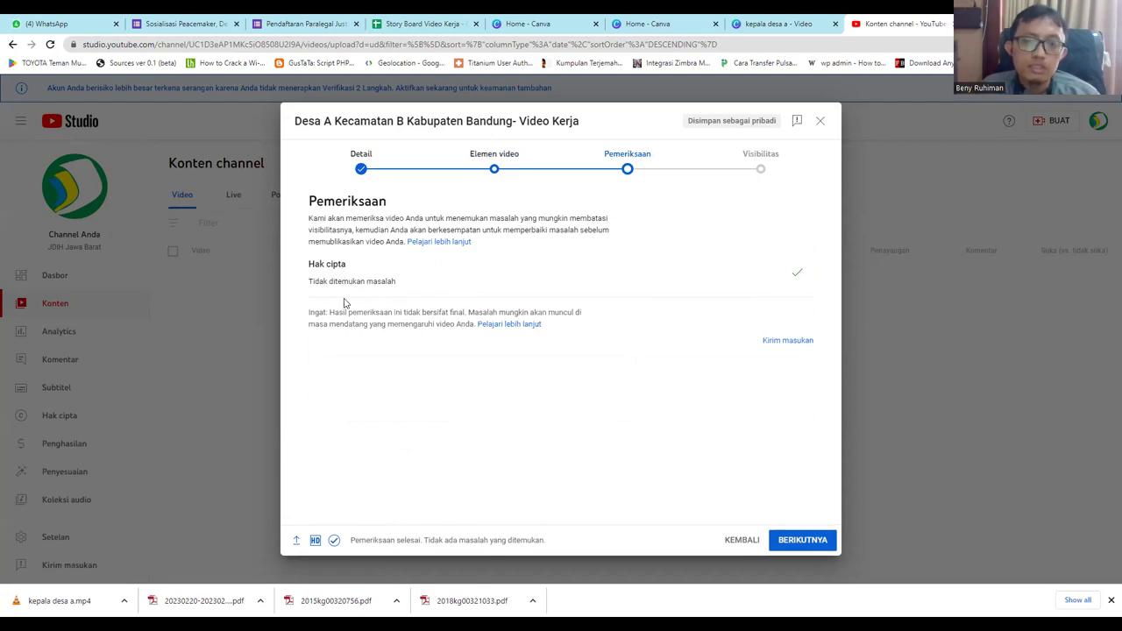
click(814, 540)
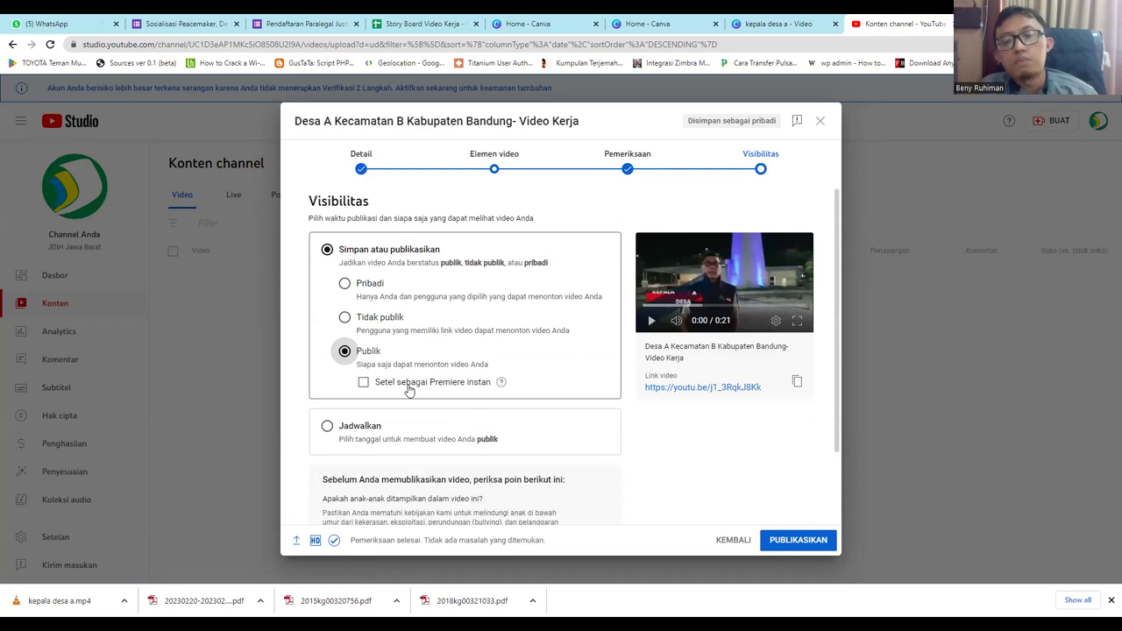
Try the Tidak publik and Pribadi visibility options and return the selection to Publik
click(345, 319)
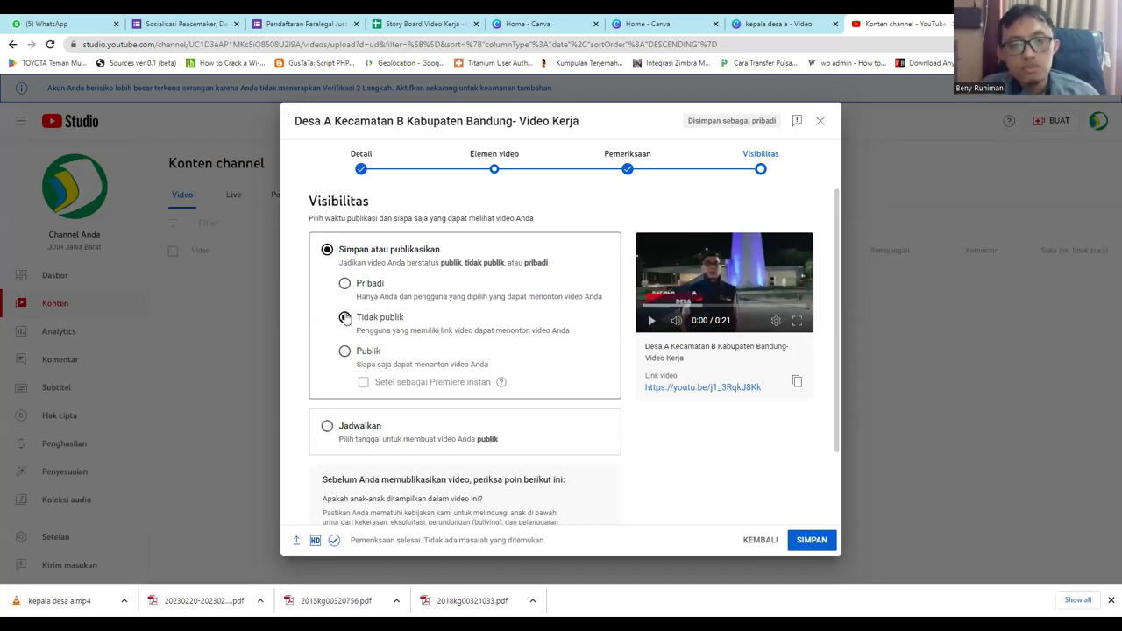
click(344, 284)
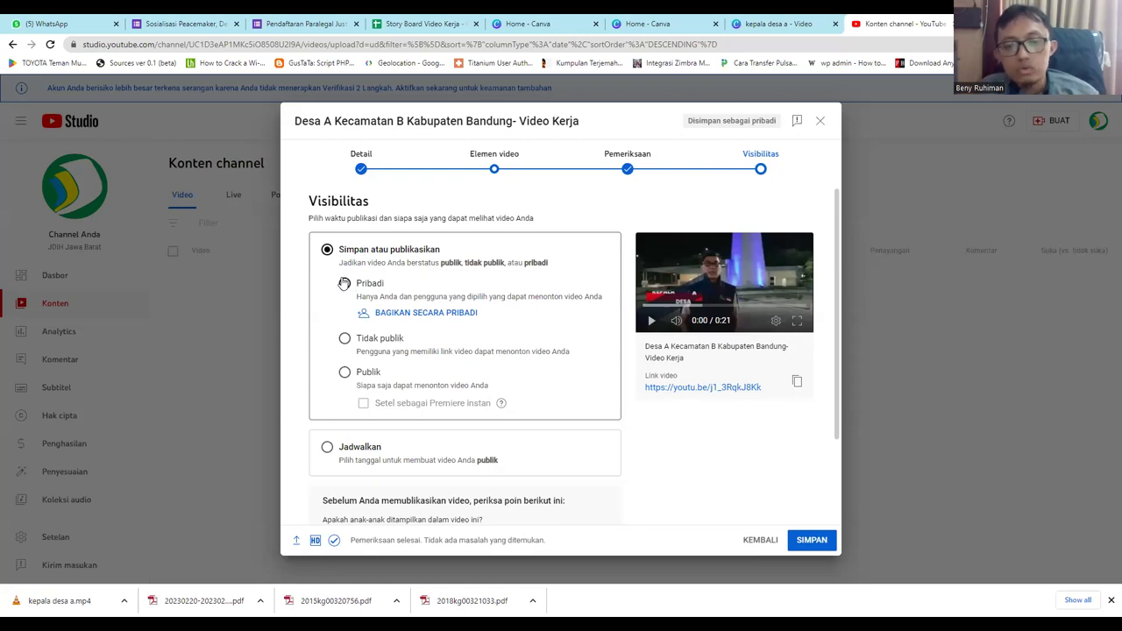
click(345, 375)
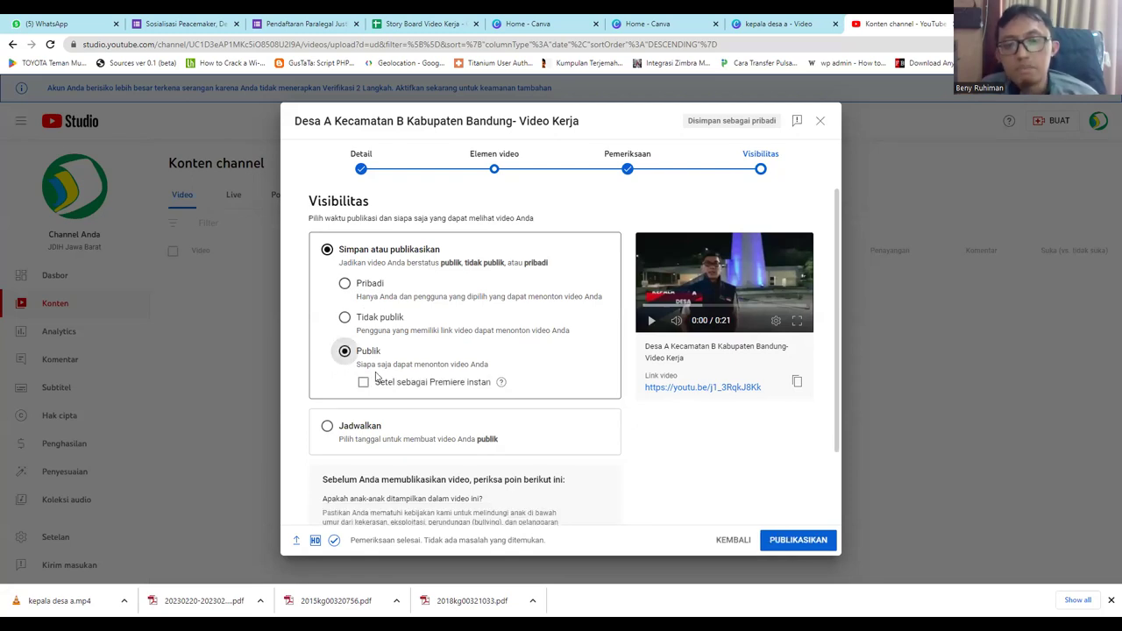
Copy the video's link to the clipboard and publish the video
scroll(687, 419, down, 2)
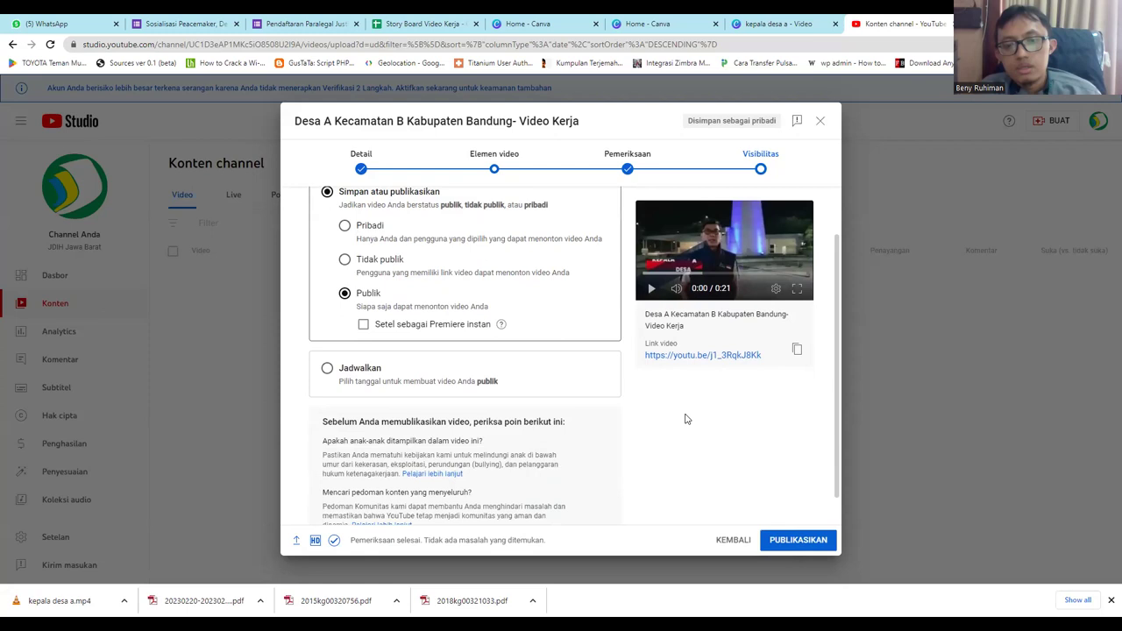
click(796, 349)
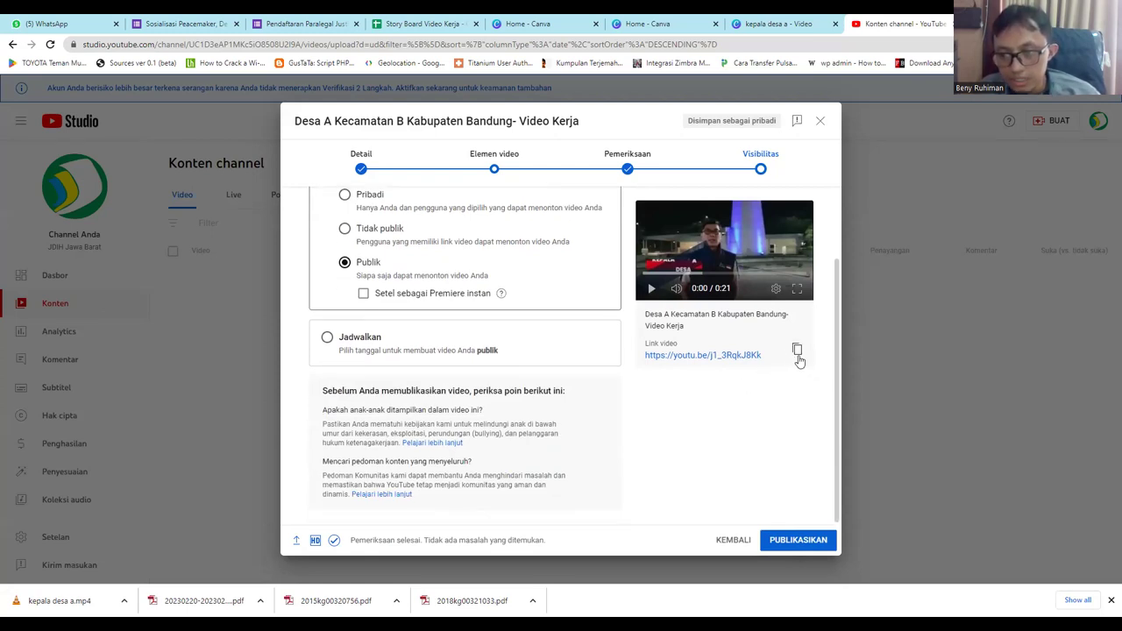
click(797, 350)
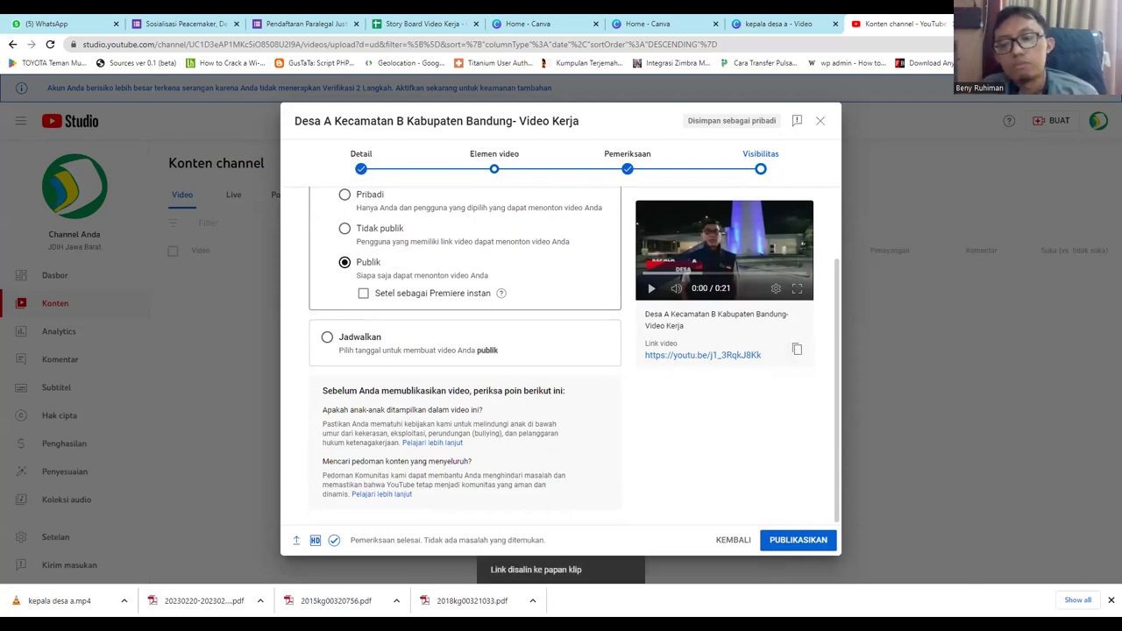
click(826, 545)
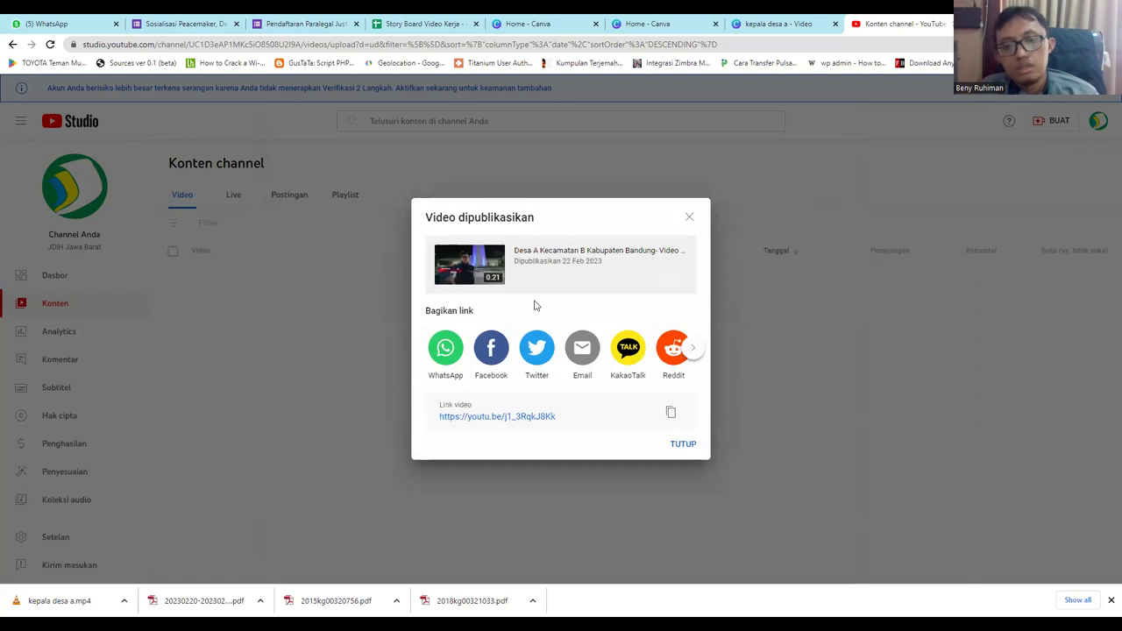
Open the published video from its link in a new tab, pause playback and select the page's web address
right_click(501, 425)
click(519, 431)
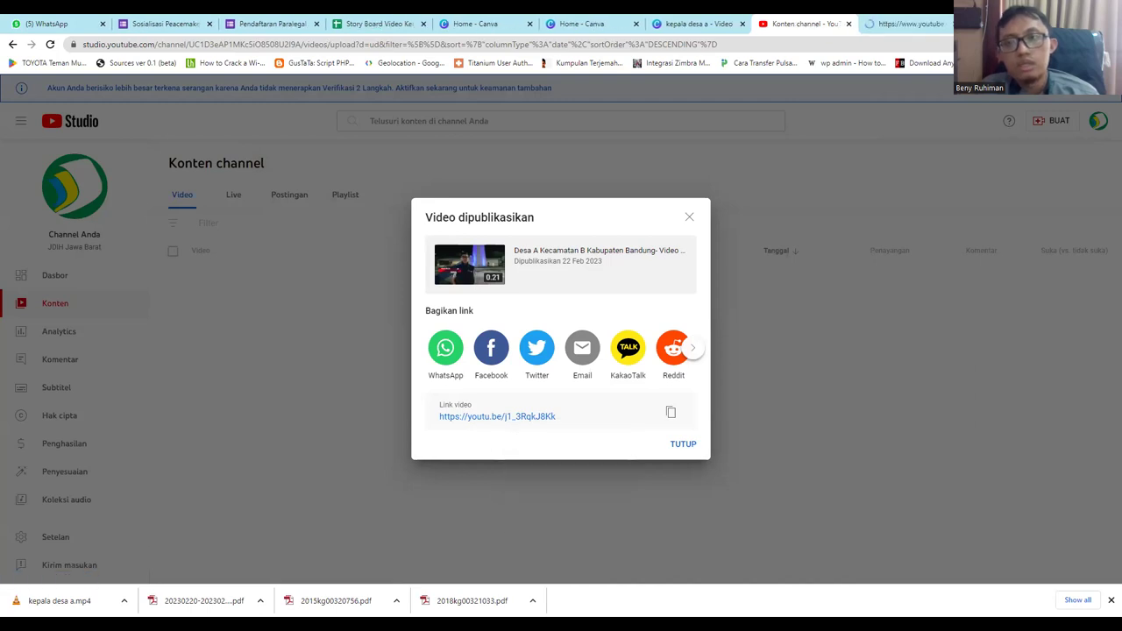
click(917, 24)
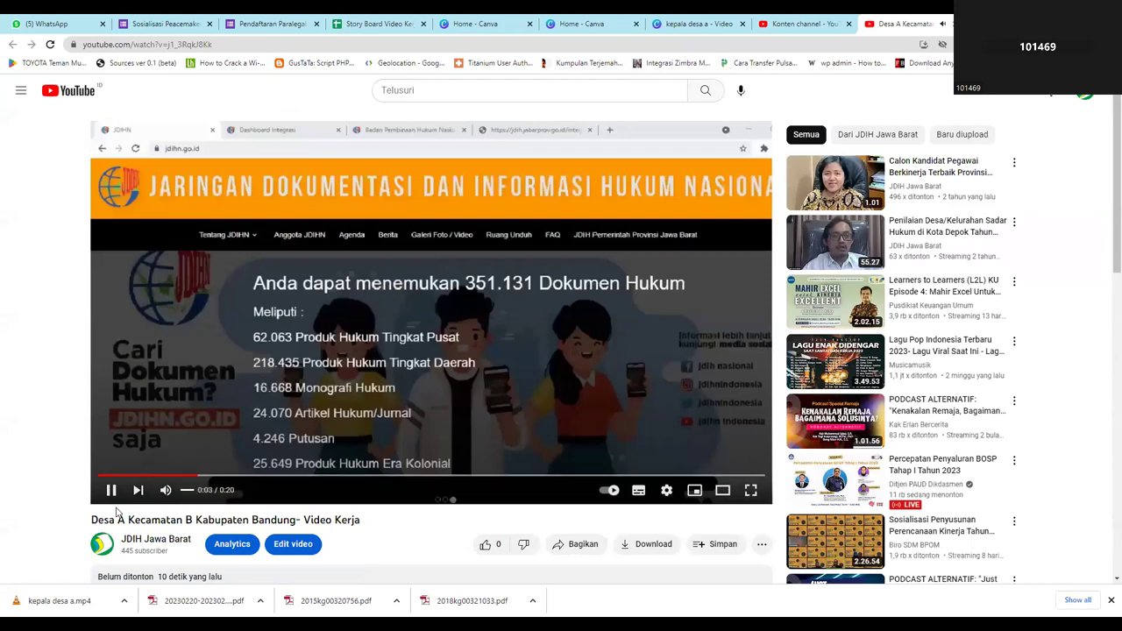
click(111, 492)
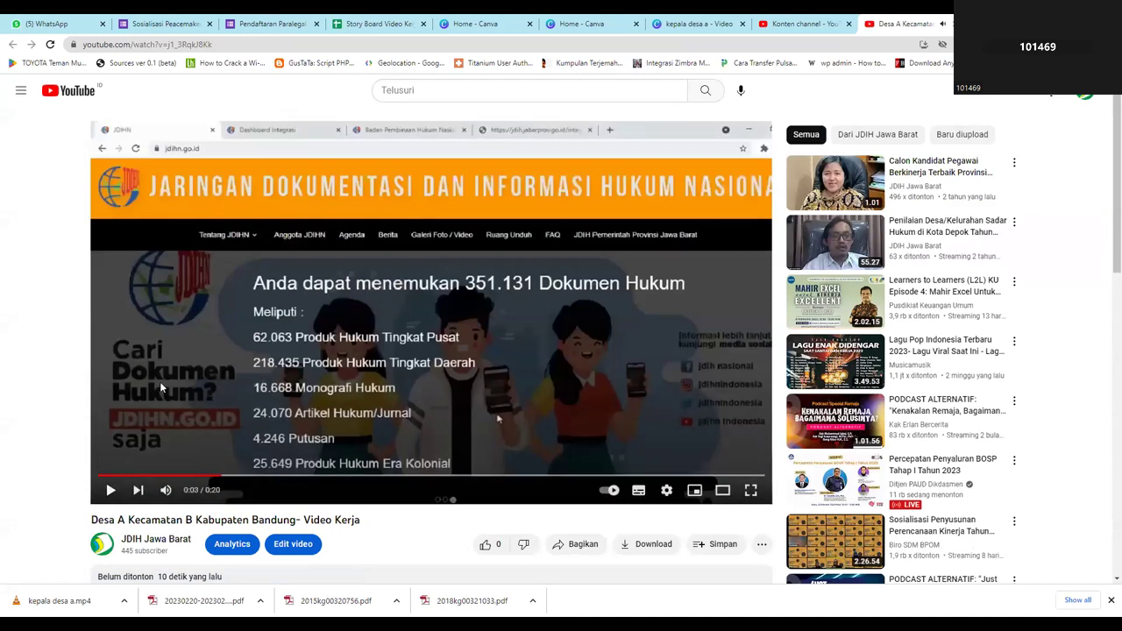
click(114, 46)
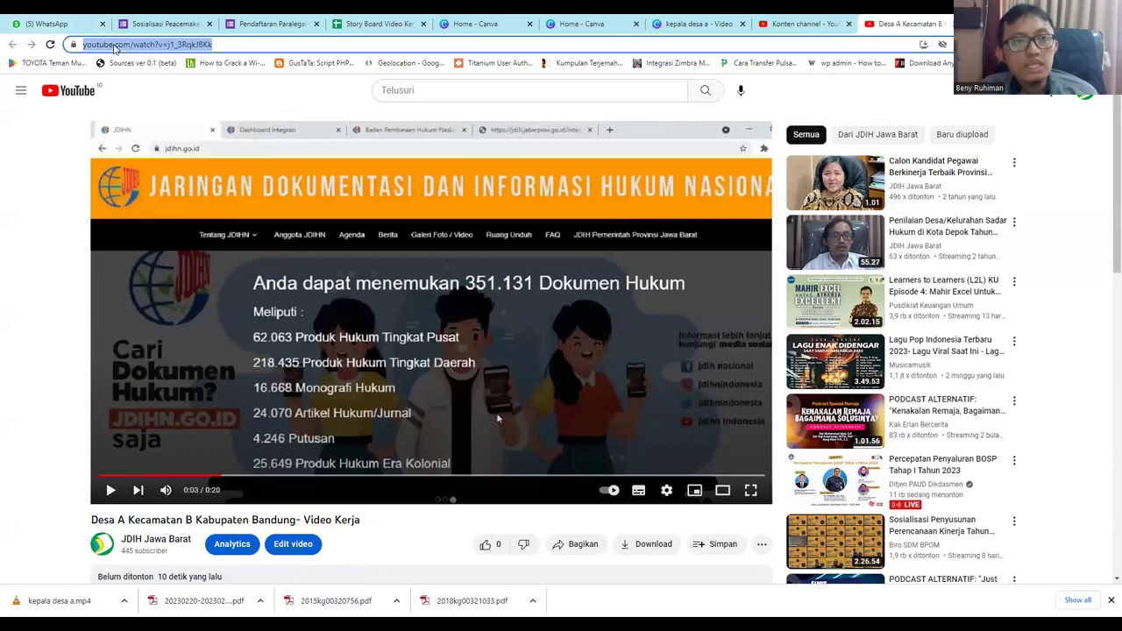